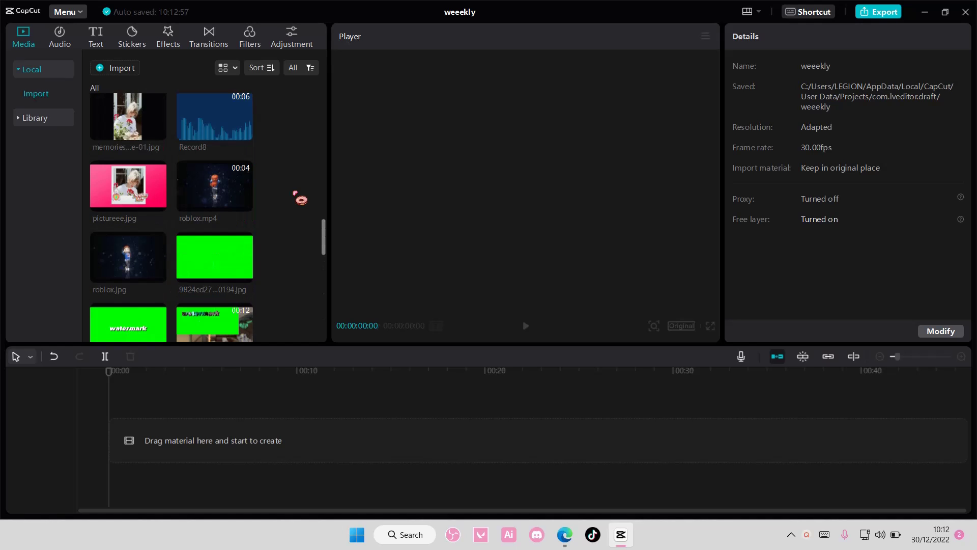
scroll(300, 199, up, 2)
scroll(301, 199, up, 2)
scroll(300, 198, up, 2)
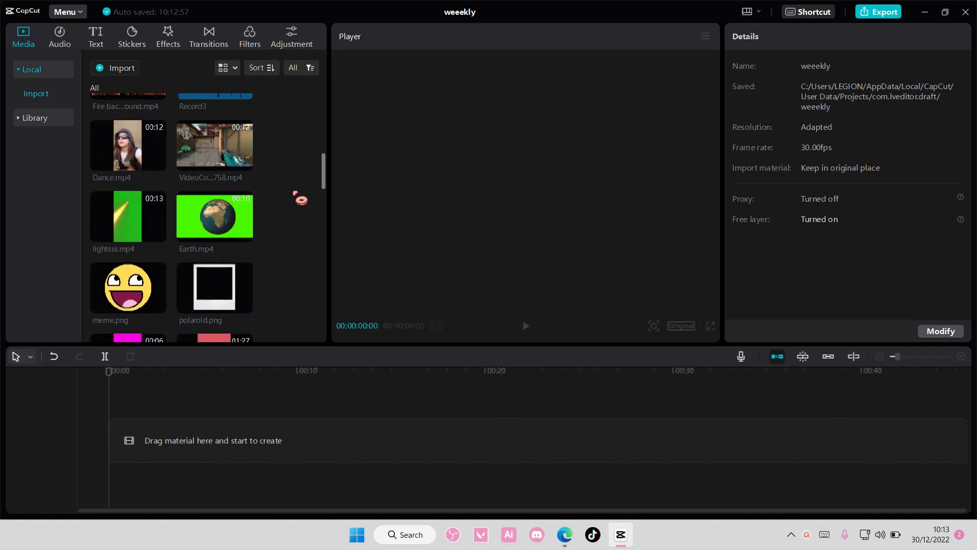
scroll(301, 199, up, 1)
scroll(300, 199, up, 2)
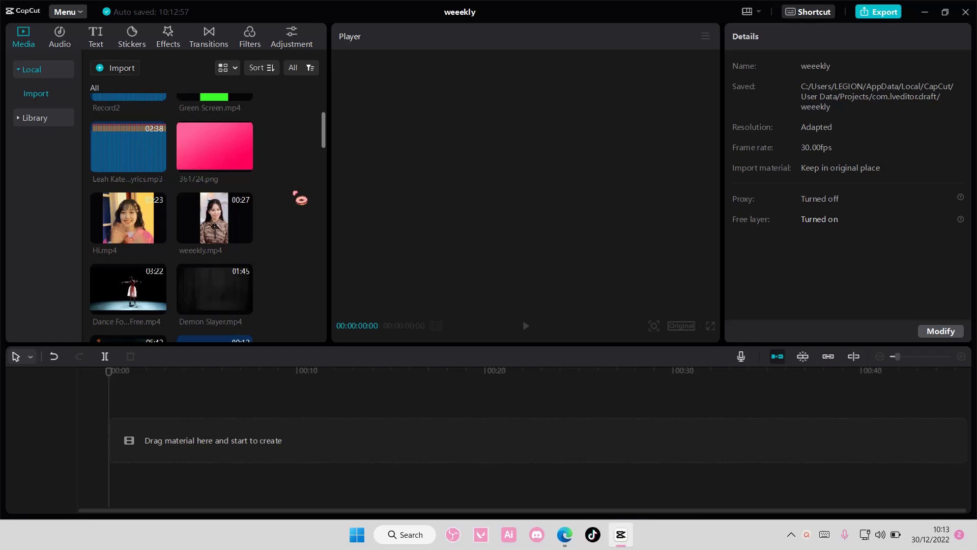
scroll(301, 199, up, 1)
scroll(300, 199, up, 1)
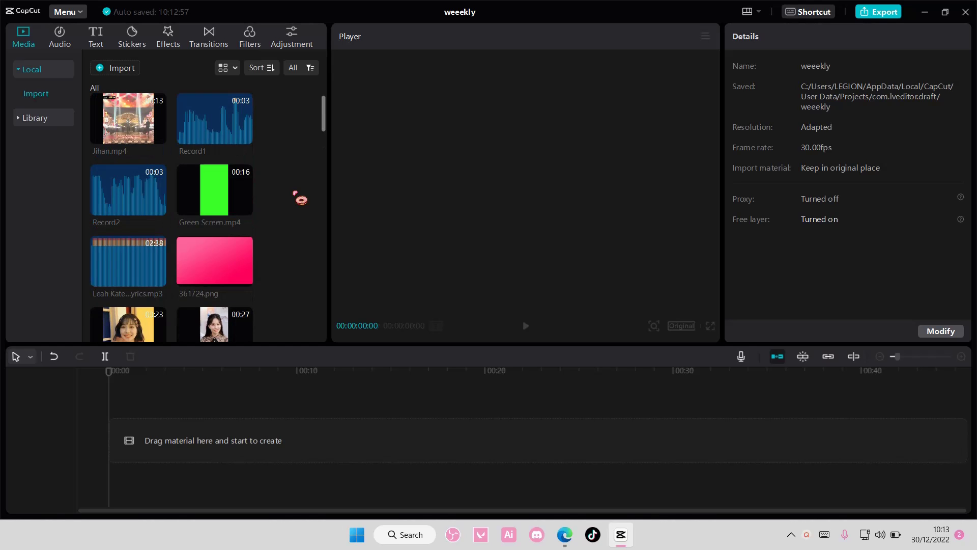
scroll(300, 199, down, 1)
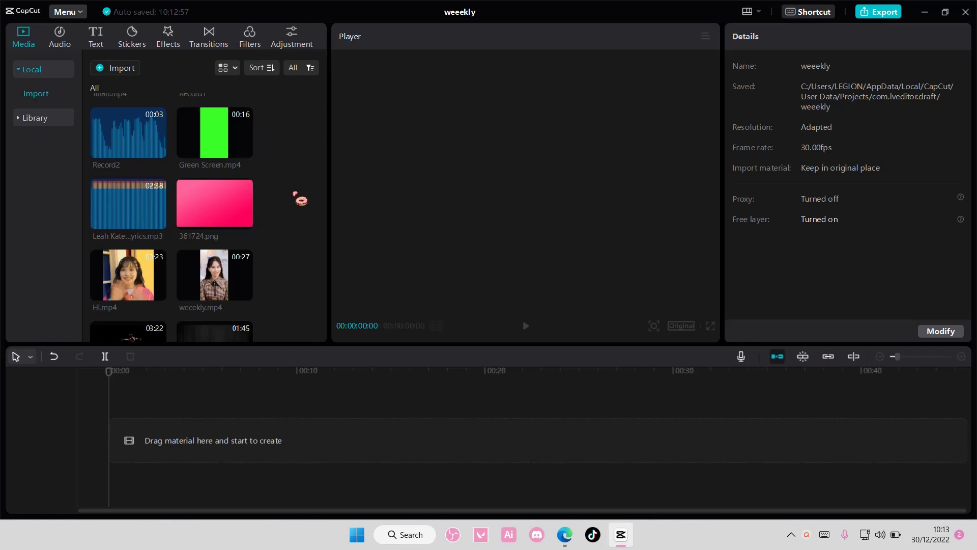
scroll(300, 198, down, 1)
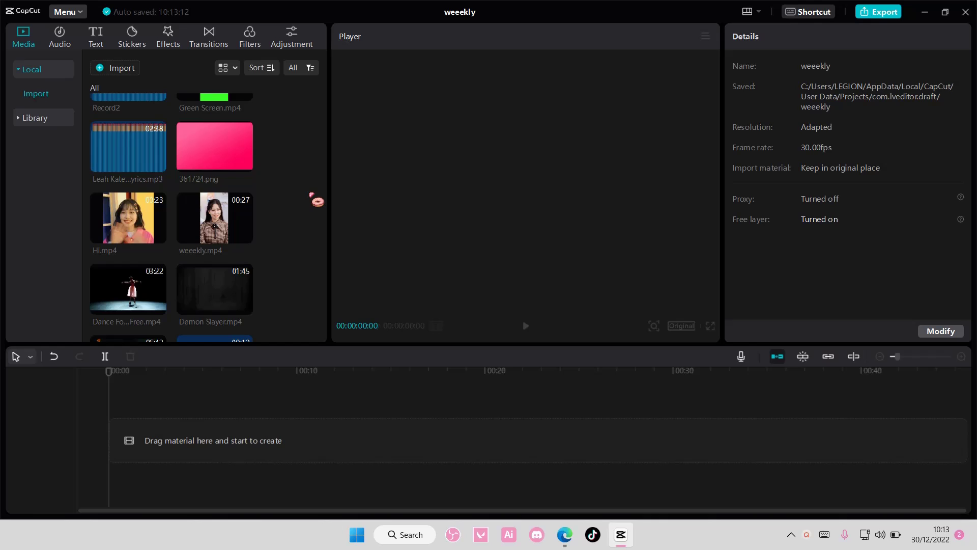
Add Hi.mp4, mute its track, and give it a 5.3-second Fade Out
mouse_move(129, 219)
click(159, 236)
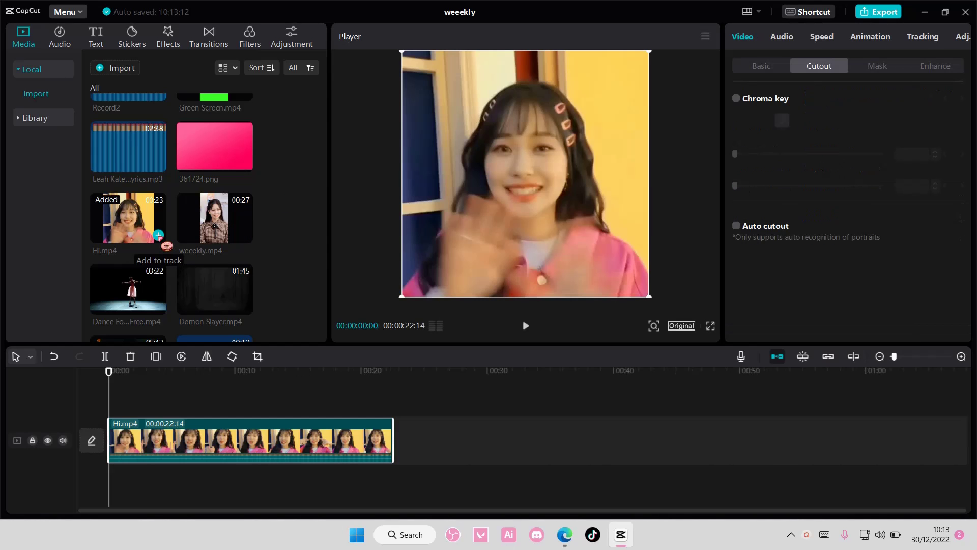
click(63, 440)
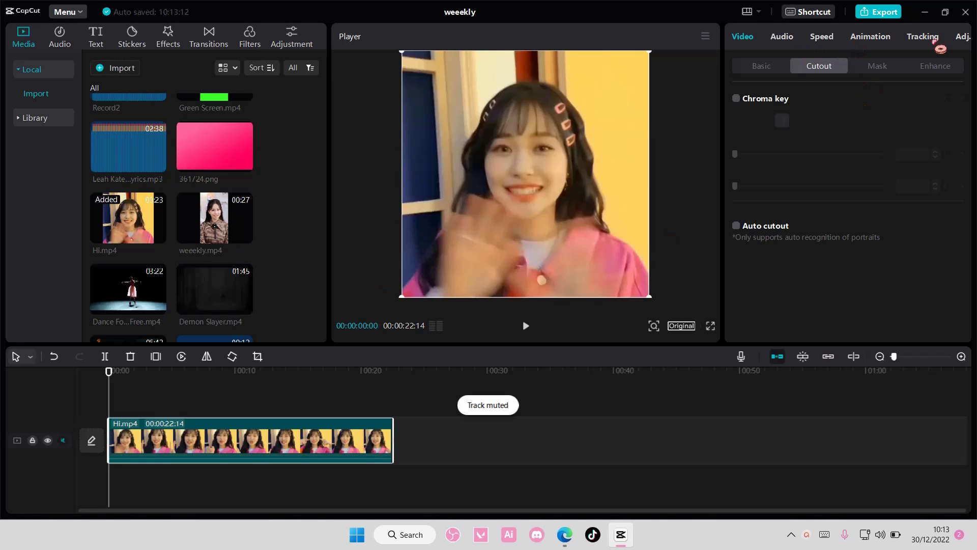
click(872, 38)
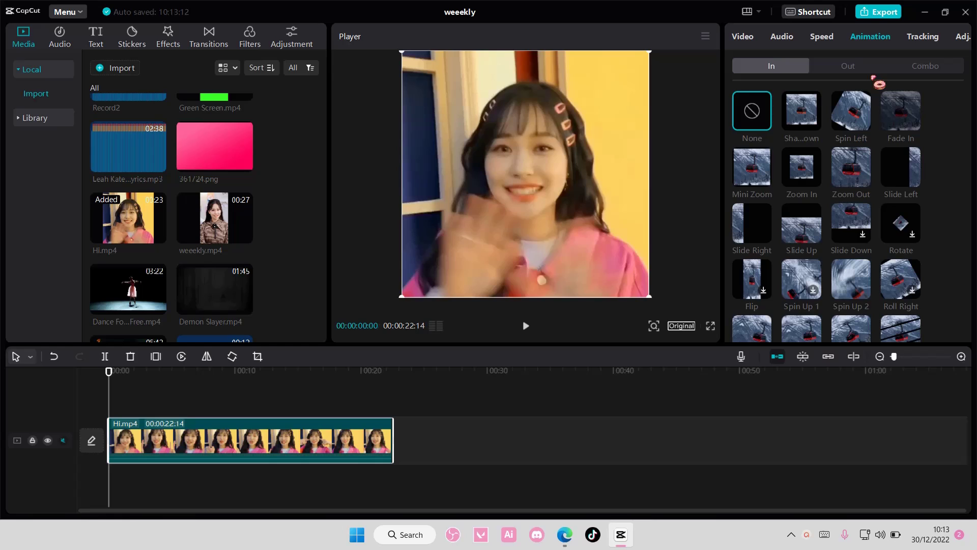
click(906, 122)
click(850, 69)
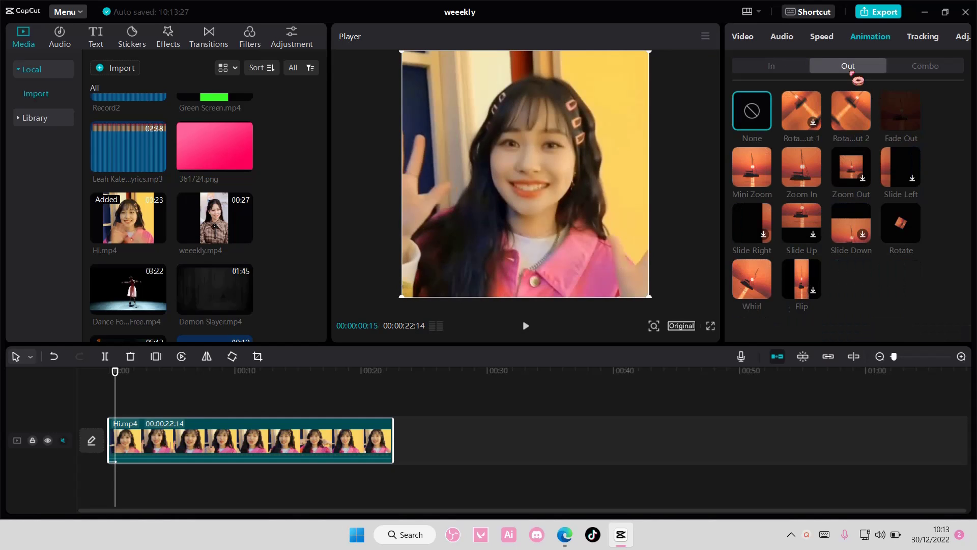
click(901, 111)
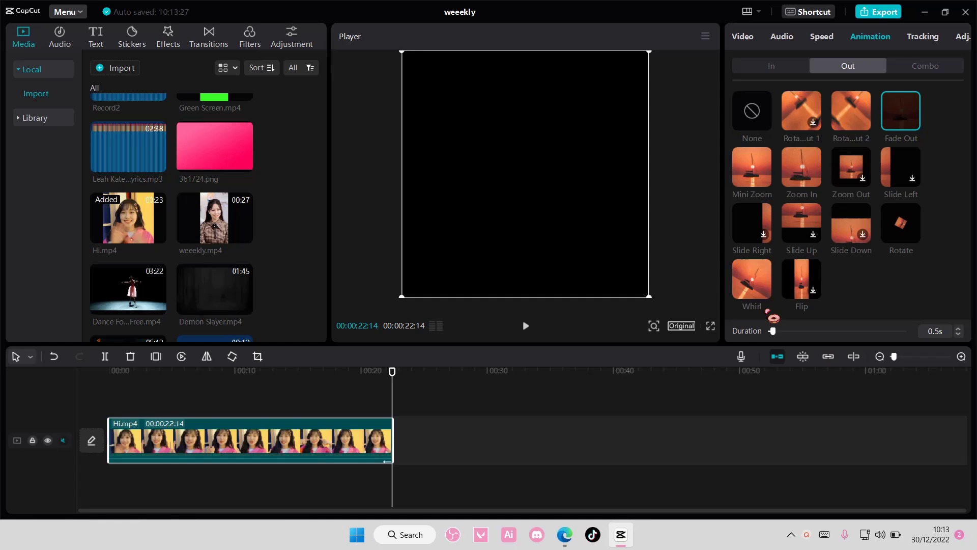
drag(779, 335, 806, 335)
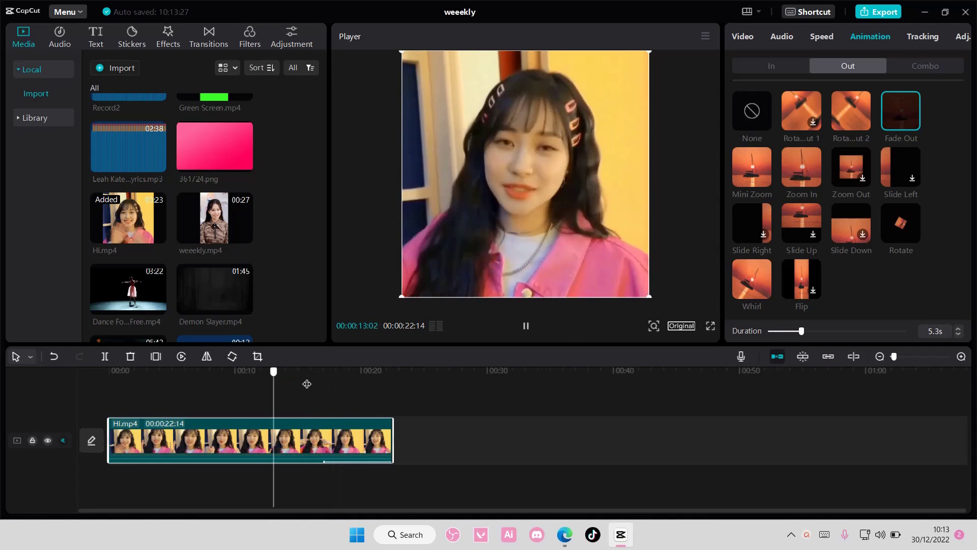
Park the playhead at about 5 seconds
click(222, 386)
click(155, 390)
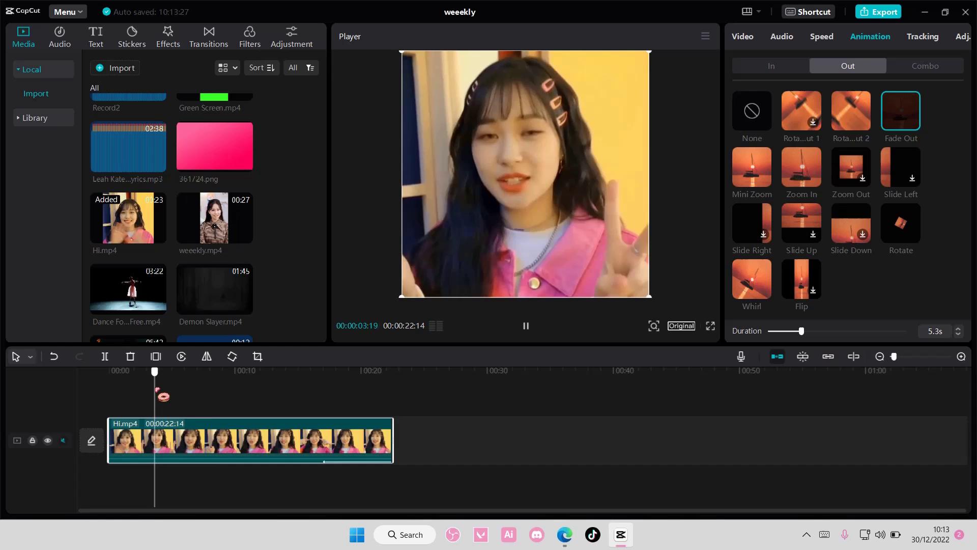
click(197, 386)
key(space)
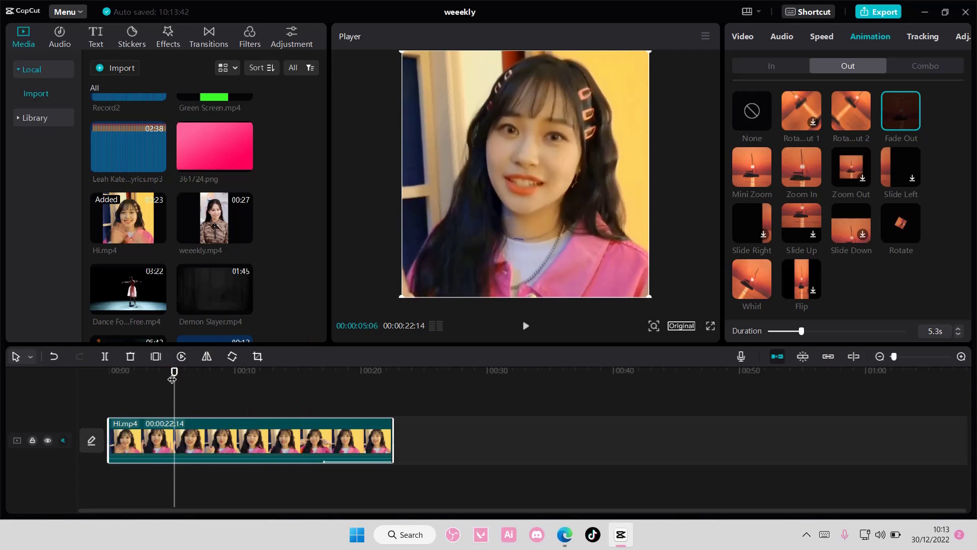
Split Hi.mp4 at about 5 and 13 seconds
click(105, 356)
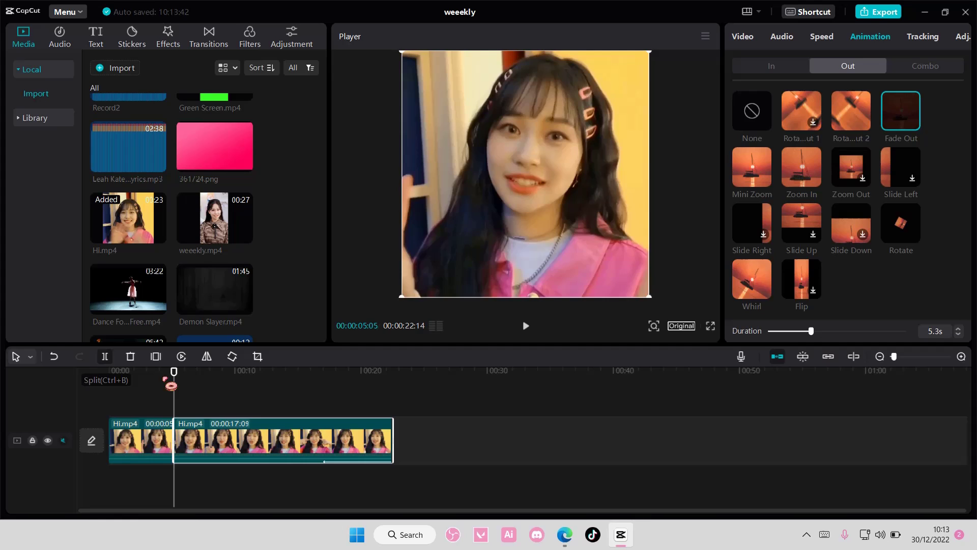
mouse_move(171, 386)
mouse_down()
mouse_move(265, 400)
mouse_move(254, 399)
mouse_up()
click(105, 356)
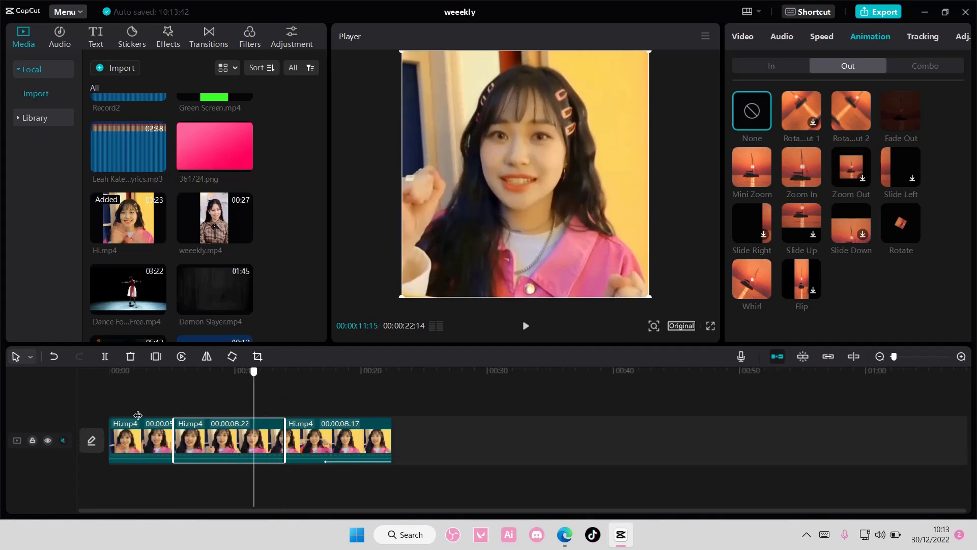
Give the first clip a 1.7-second Fade In, then select the middle clip
click(137, 432)
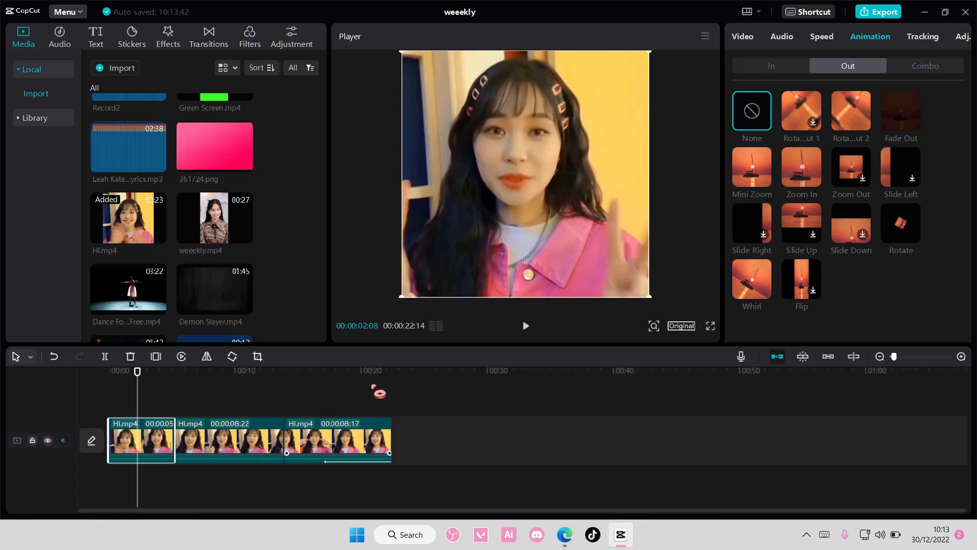
click(775, 69)
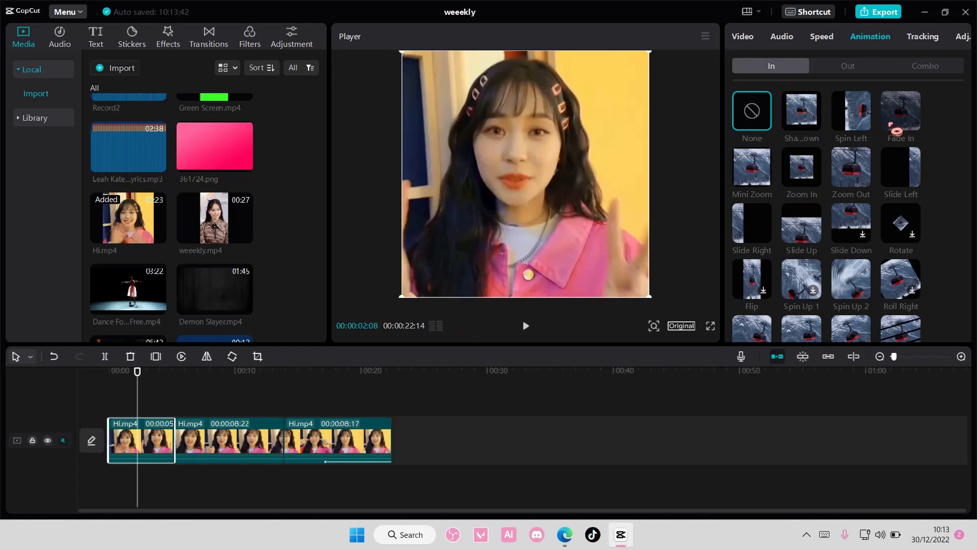
click(901, 111)
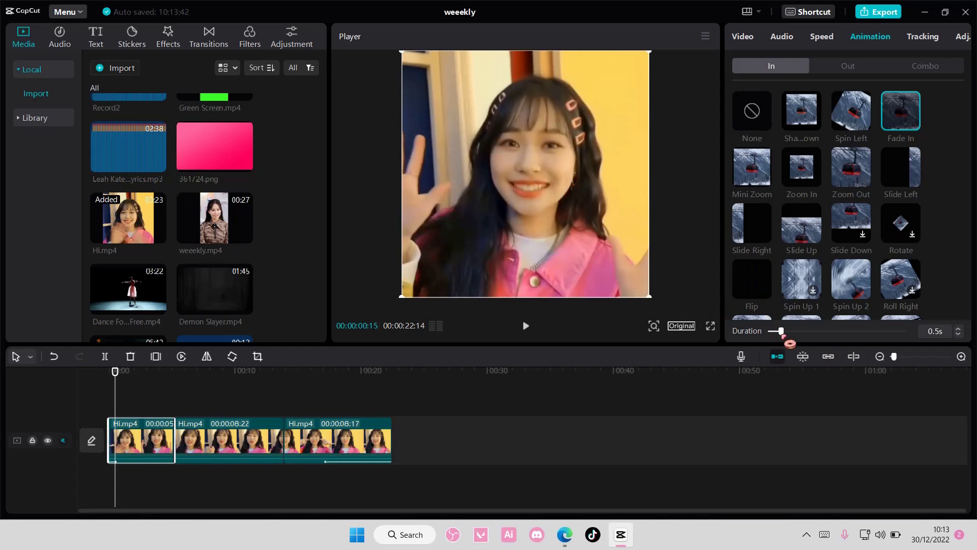
drag(781, 331, 832, 331)
click(259, 425)
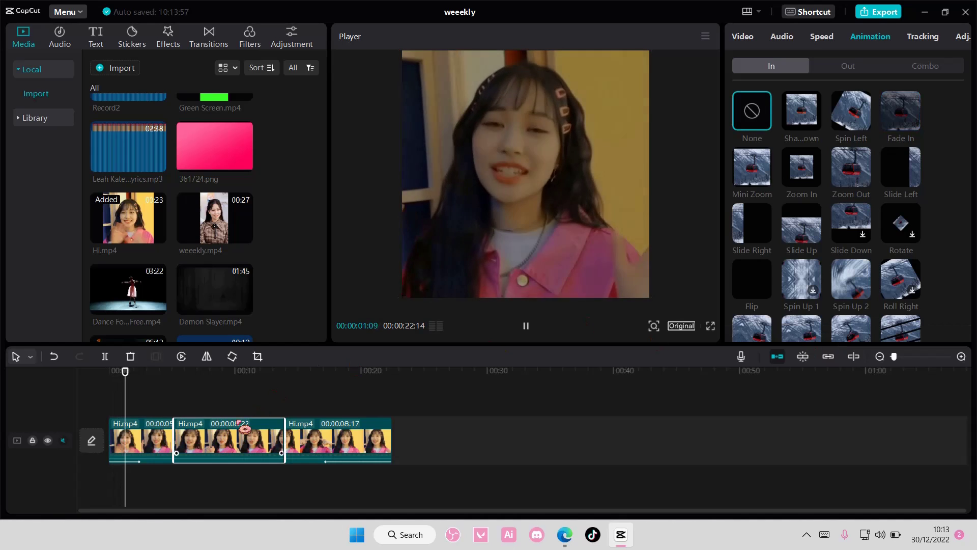
drag(126, 394, 194, 395)
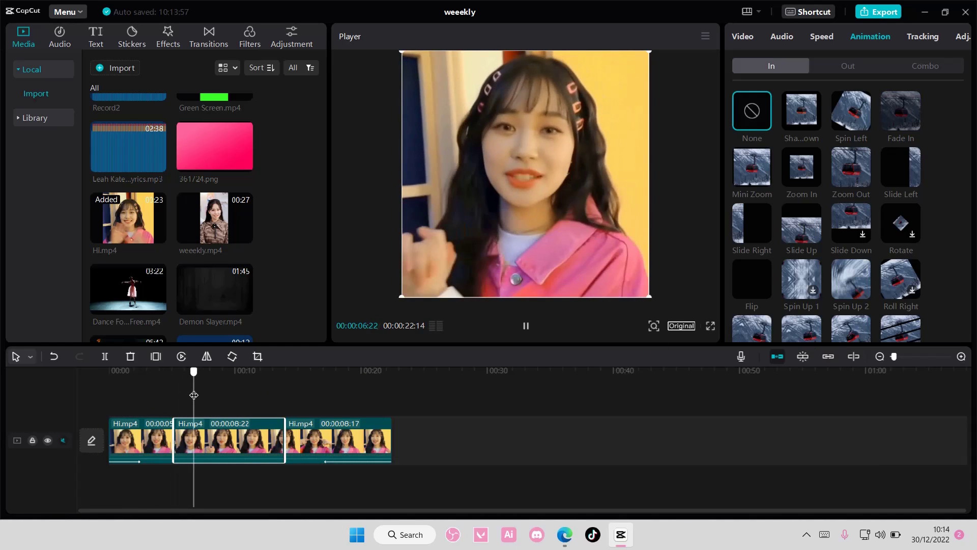
Apply a distort-and-stretch combo animation to the middle clip and preview it from the start
click(925, 66)
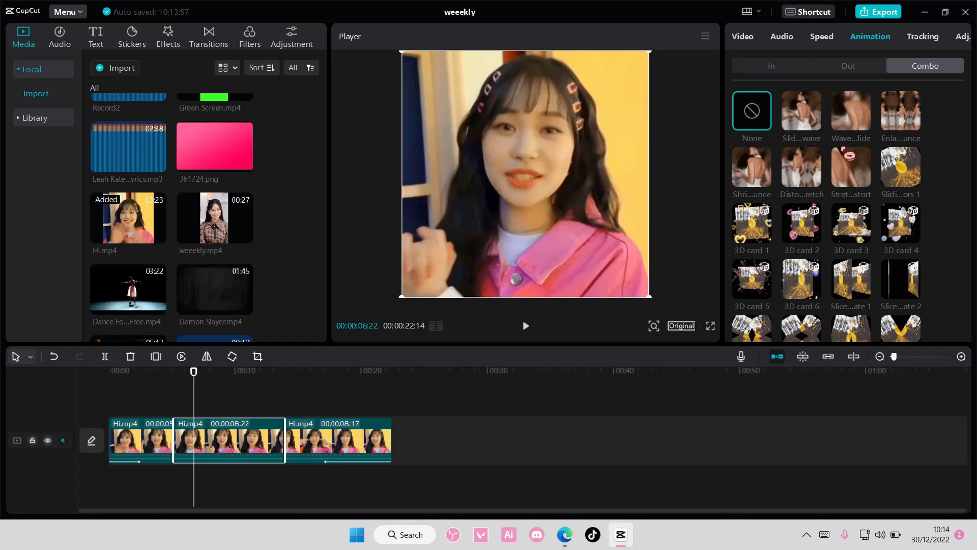
click(802, 166)
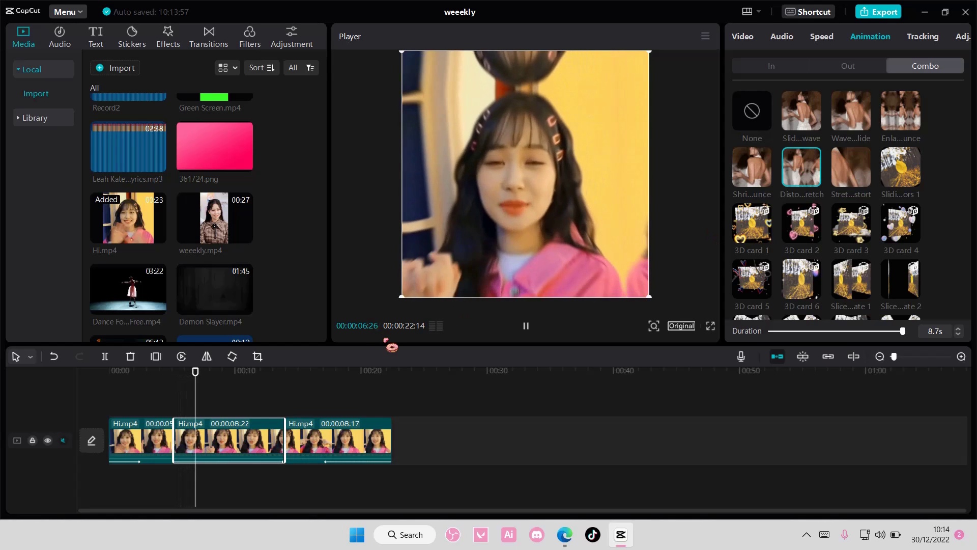
click(116, 391)
click(525, 327)
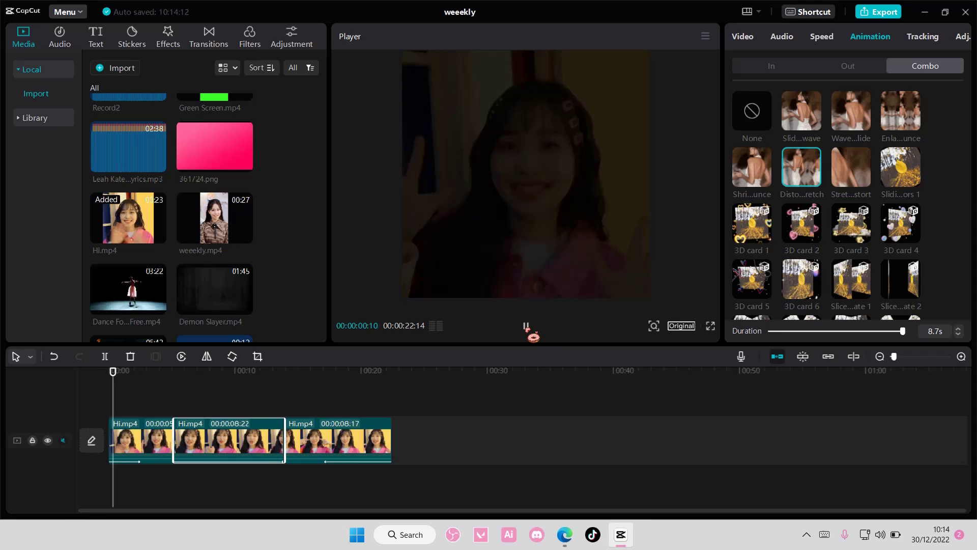
click(527, 327)
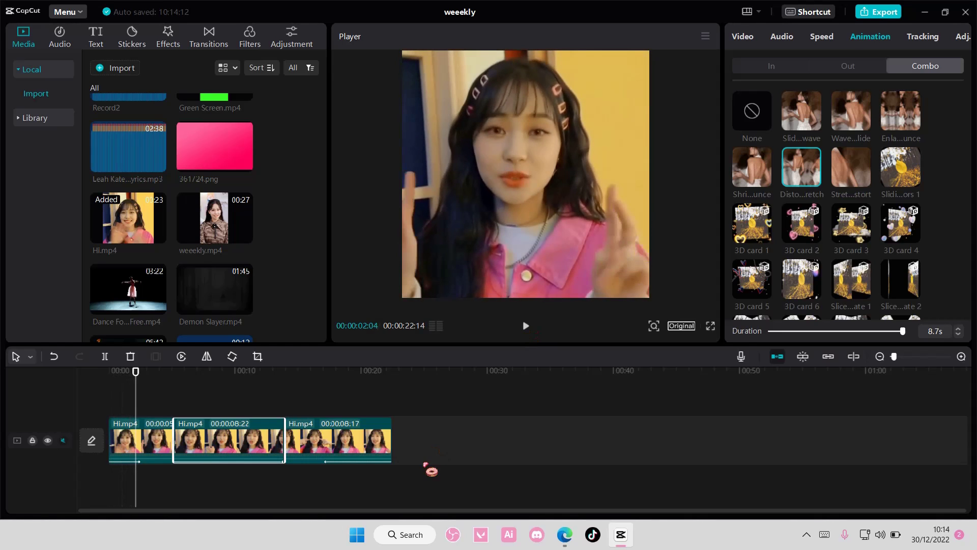
Select every clip on the timeline with Ctrl+A and delete them
click(100, 405)
key(ctrl+a)
key(Delete)
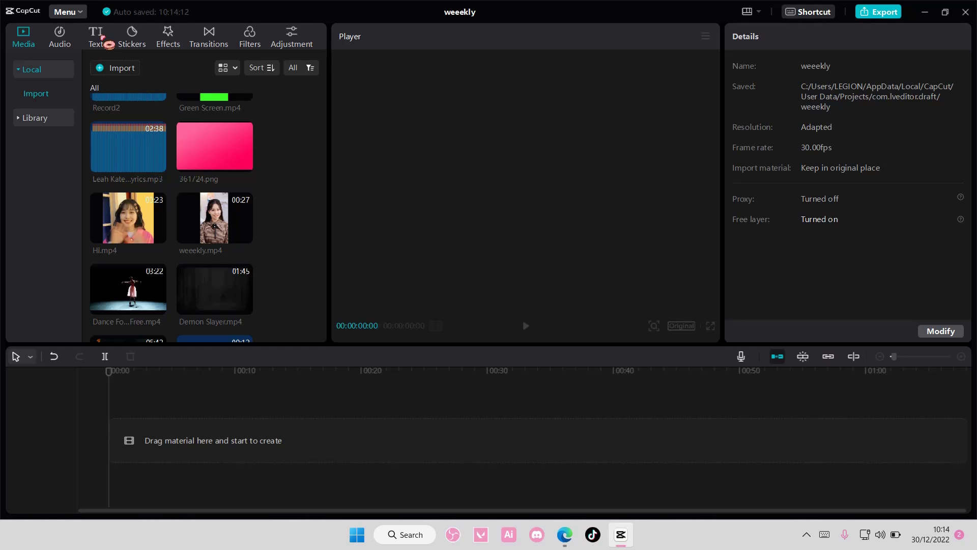
Add a 3-second Default text title to the timeline from the Text tab
click(109, 44)
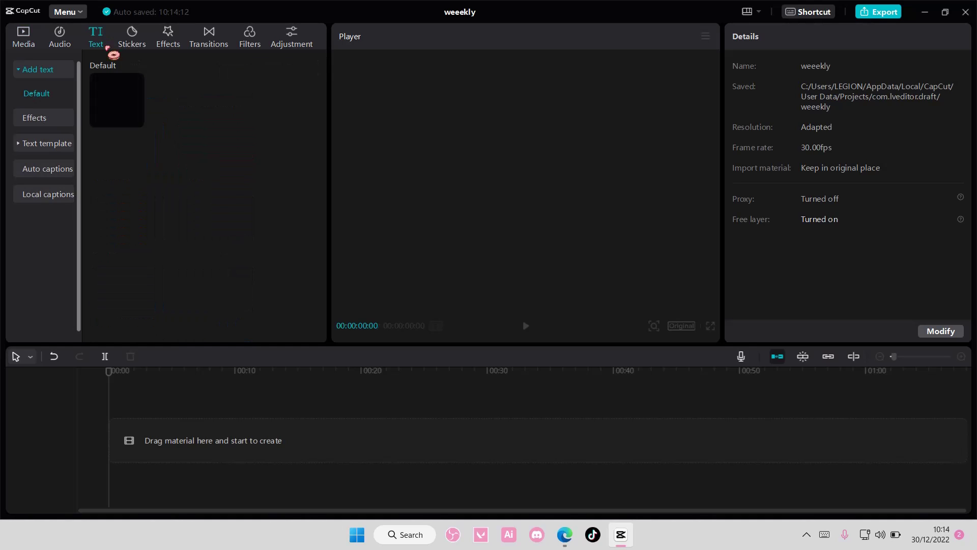
click(136, 119)
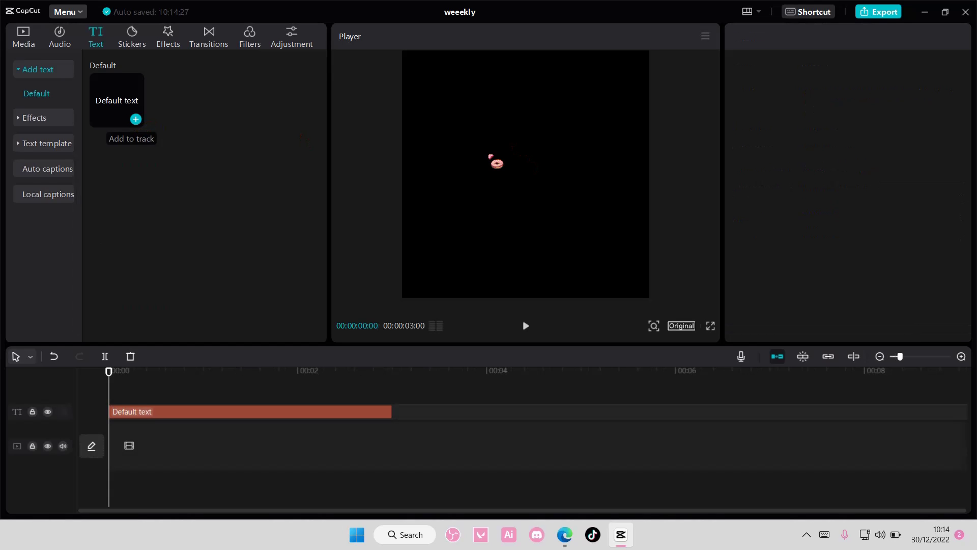
Set the title's font to FLORES_ after trying other fonts
click(172, 415)
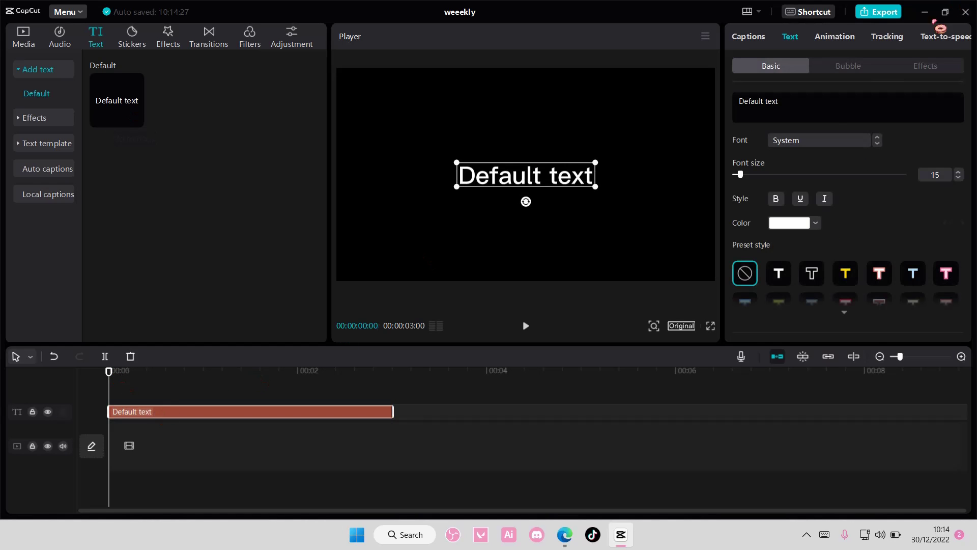
click(877, 143)
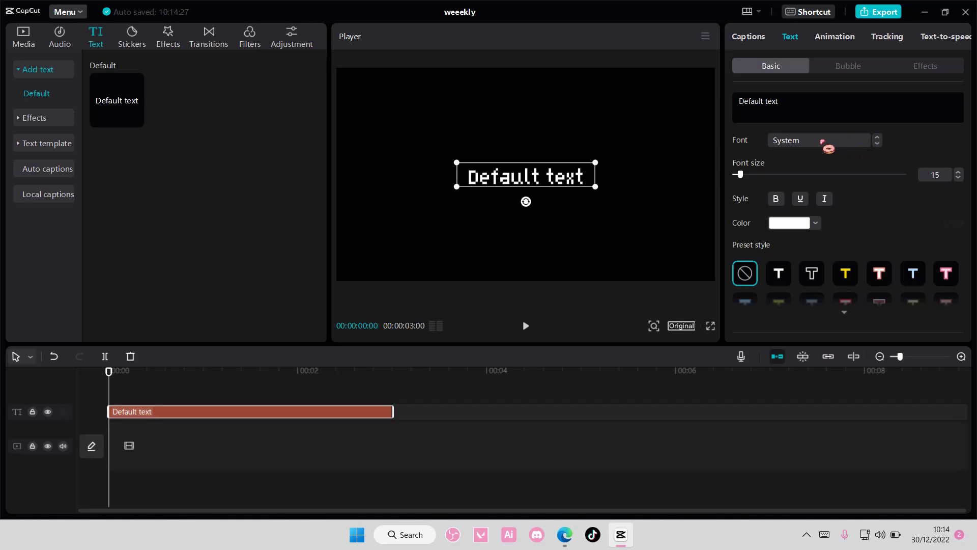
click(877, 144)
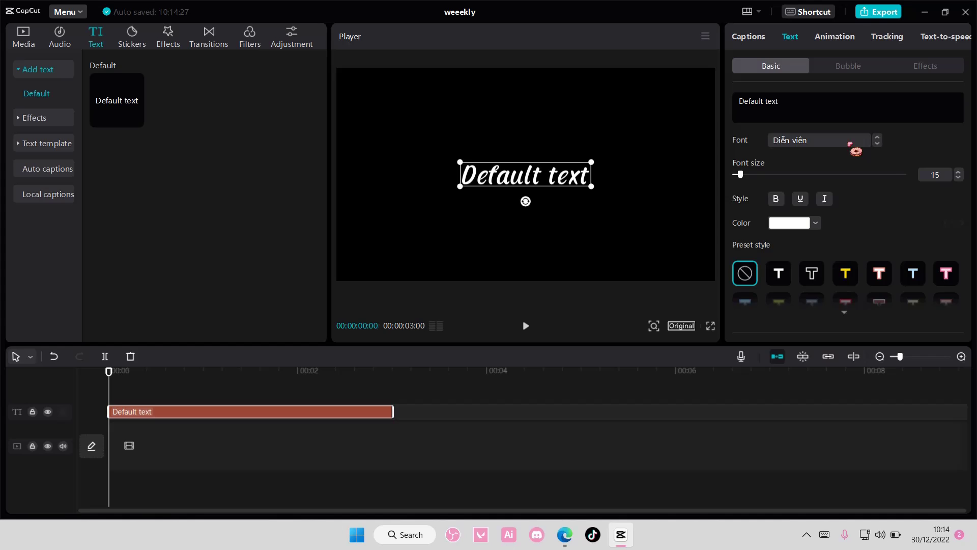
click(874, 144)
scroll(848, 141, up, 2)
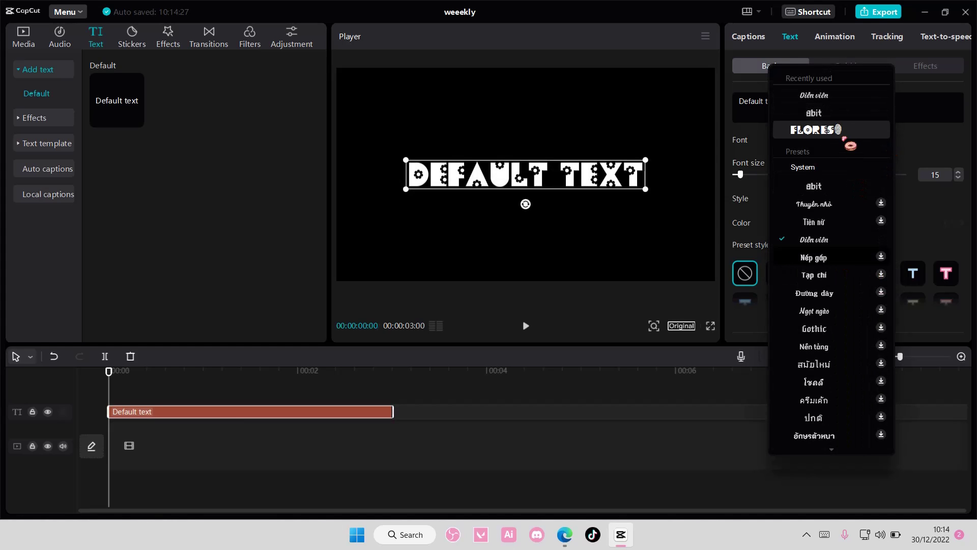
click(840, 130)
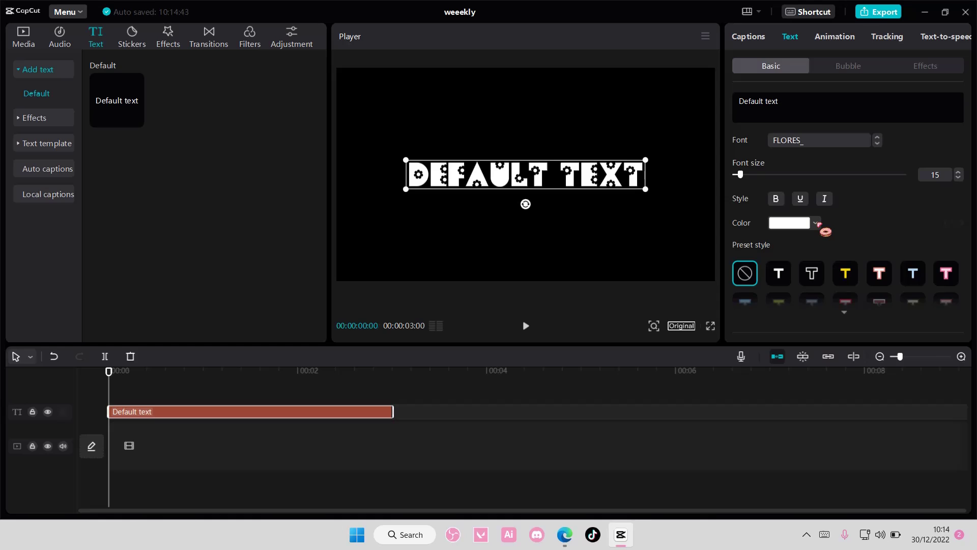
Colour the text light pink, after trying lavender and purple
click(818, 224)
click(885, 275)
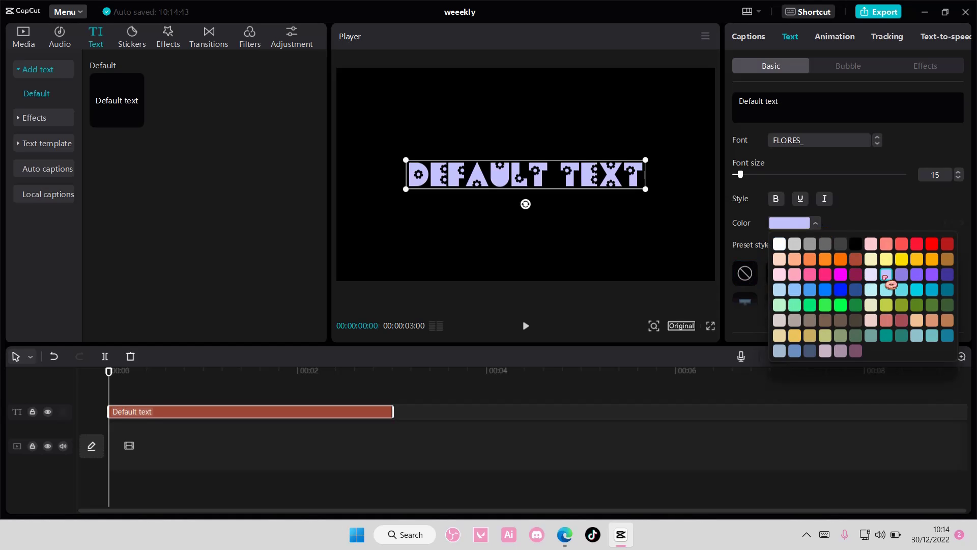
click(904, 276)
click(780, 276)
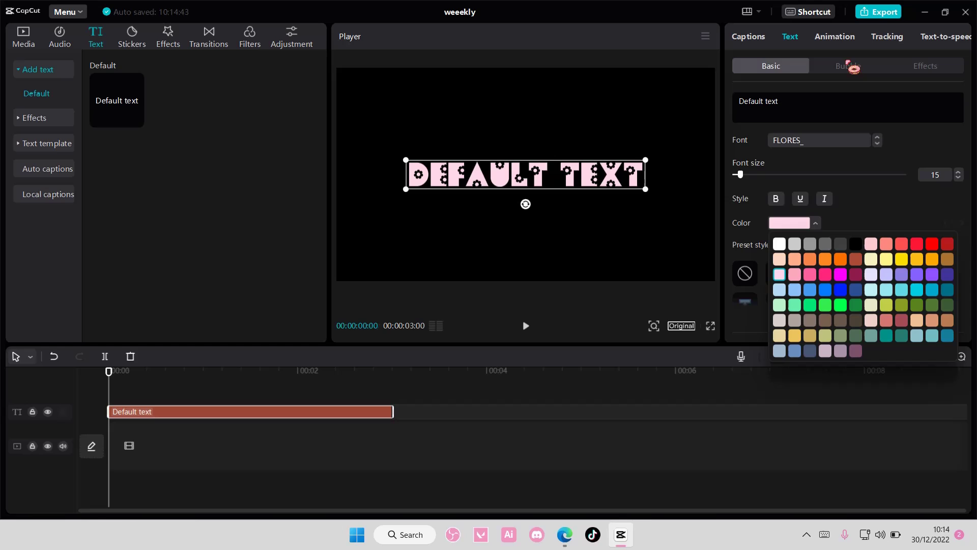
click(840, 42)
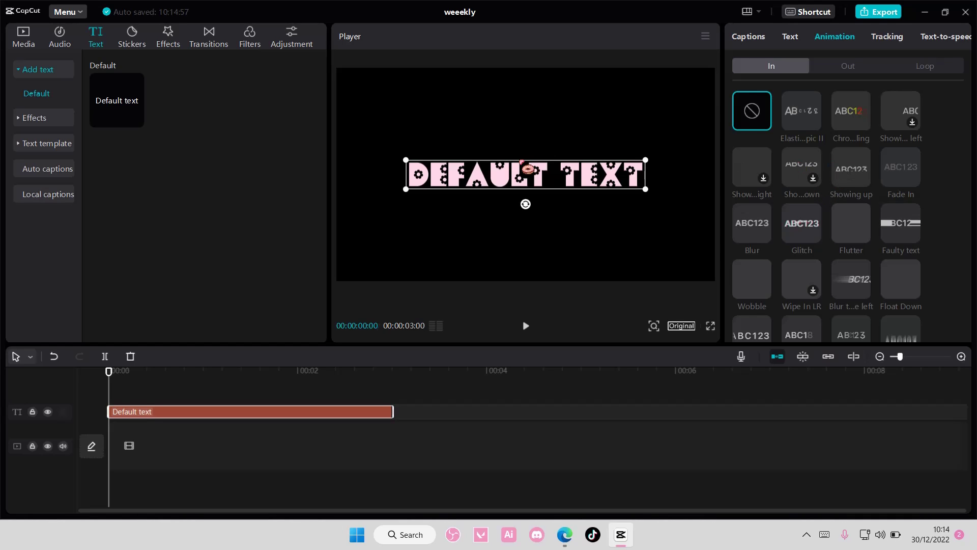
scroll(851, 222, down, 1)
scroll(870, 237, down, 1)
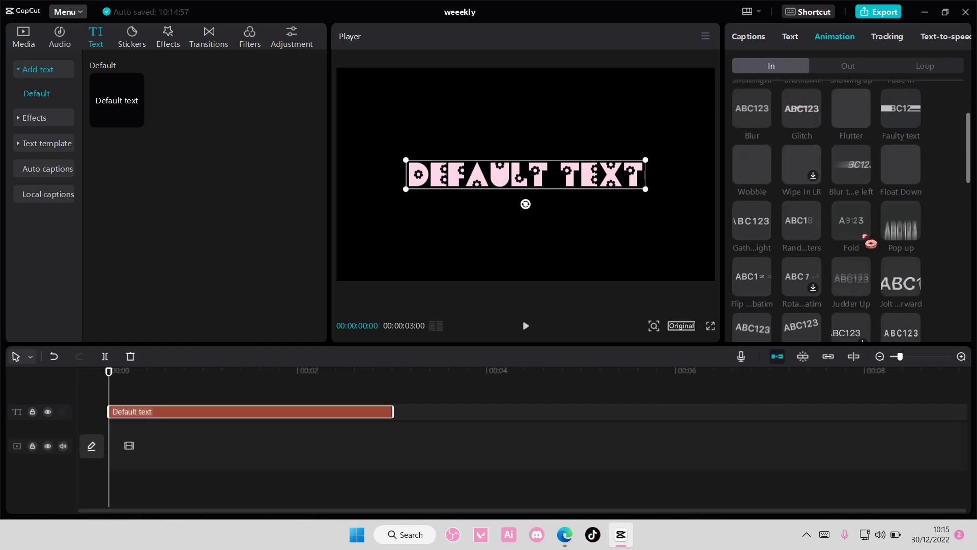
scroll(870, 243, down, 1)
scroll(871, 243, down, 1)
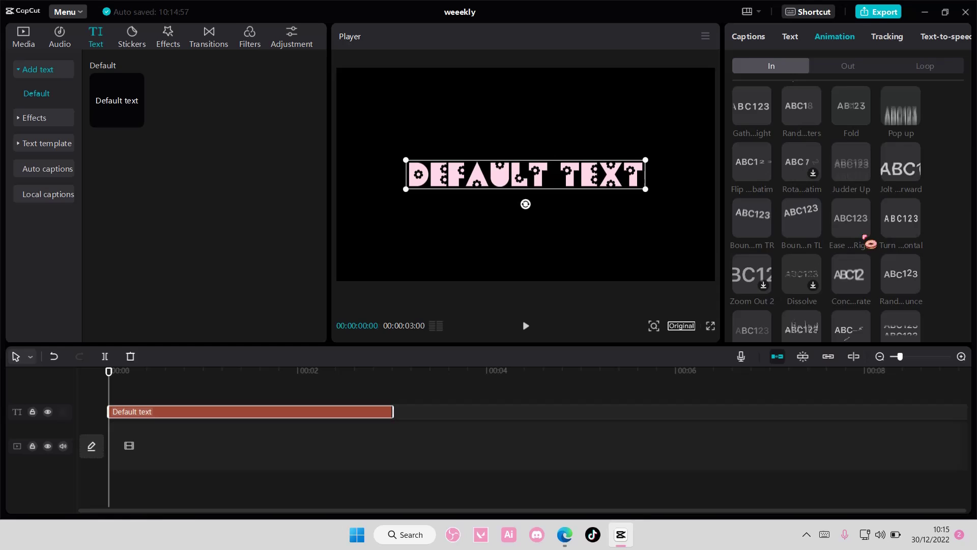
scroll(870, 243, down, 1)
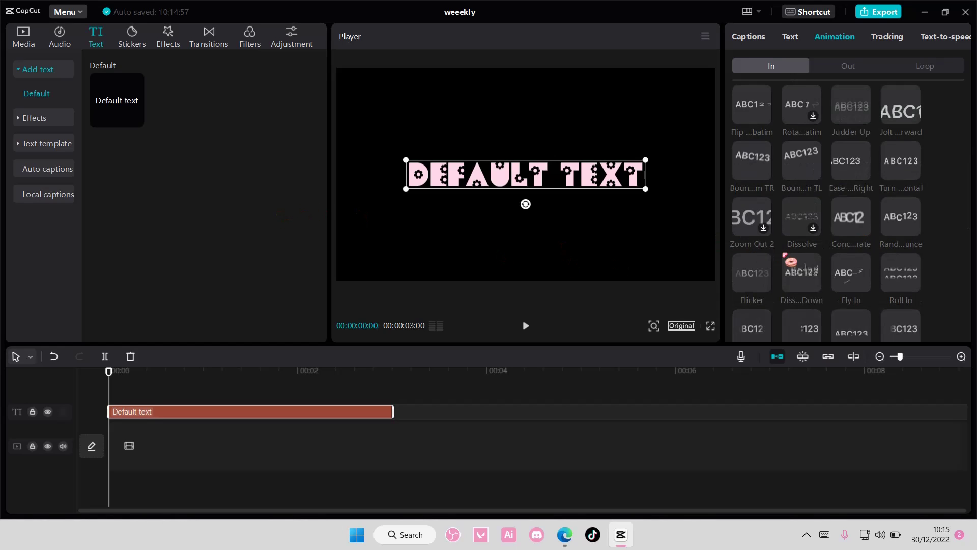
scroll(764, 271, up, 2)
scroll(768, 271, up, 2)
scroll(829, 274, up, 1)
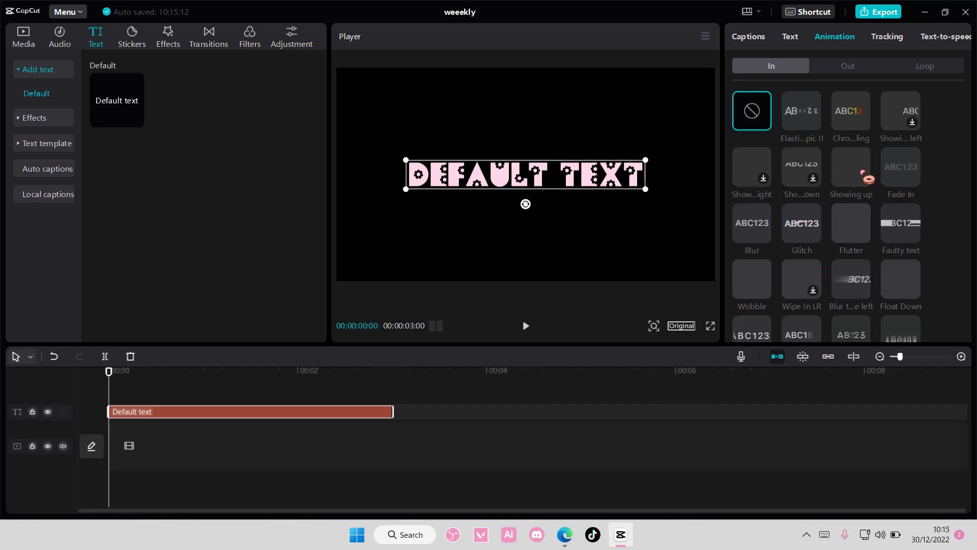
Replace the title's 1.0-second Blur entrance animation with Glitch
click(770, 237)
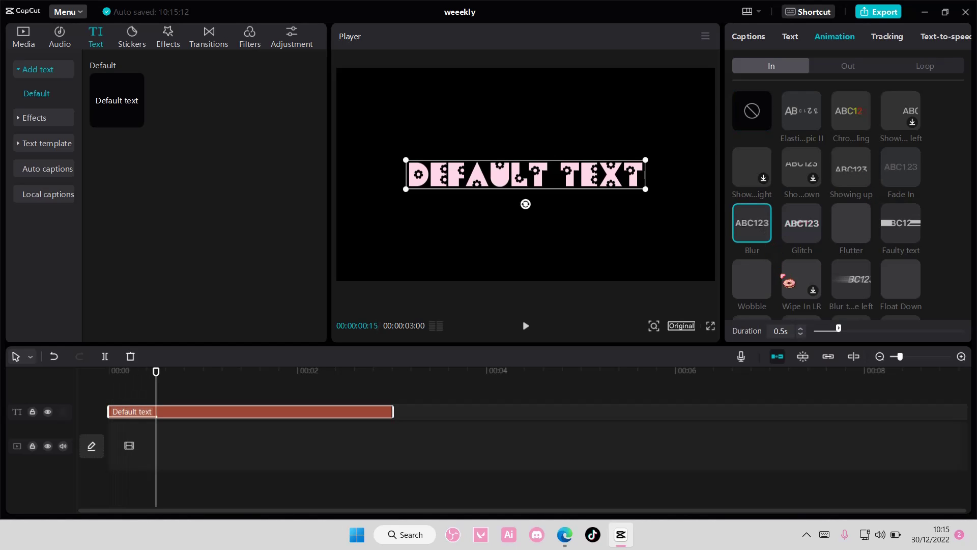
drag(160, 381, 104, 386)
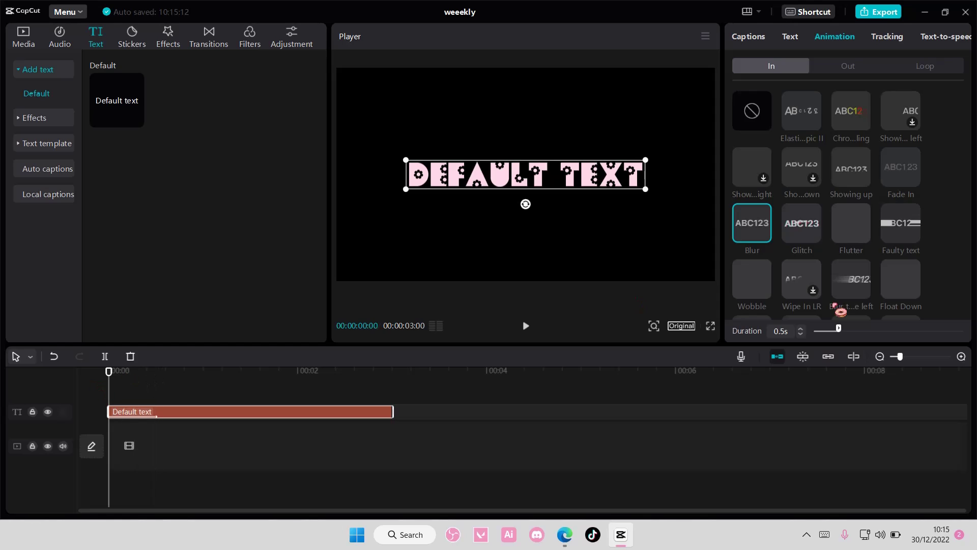
drag(840, 330, 875, 343)
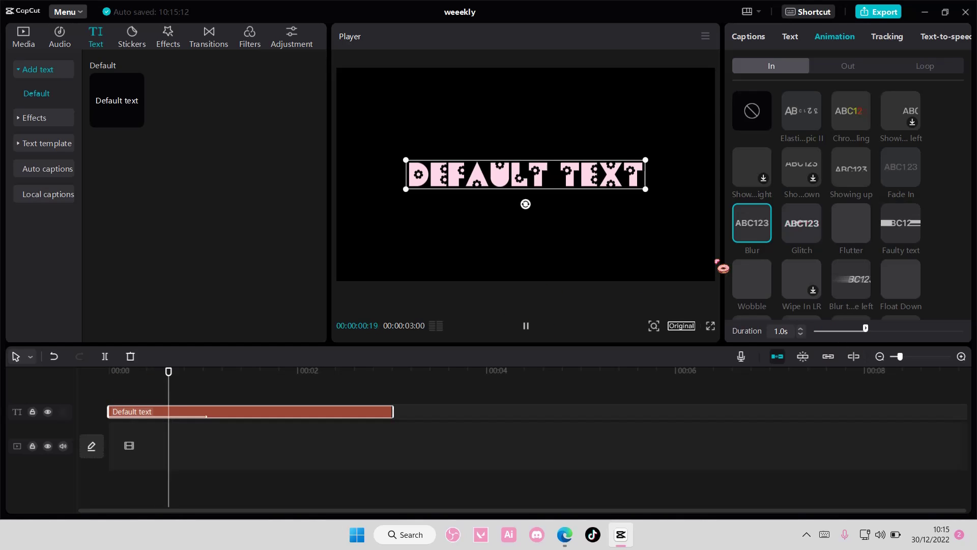
click(814, 232)
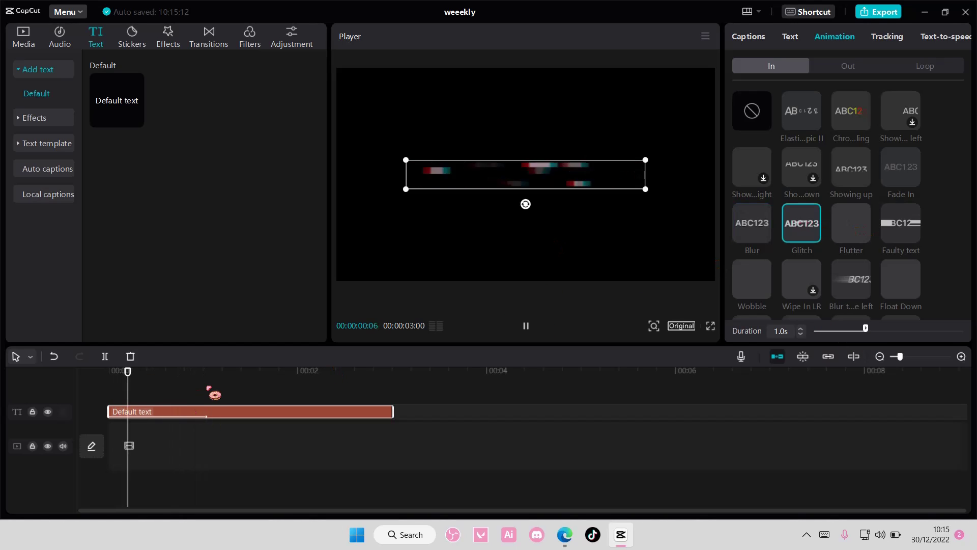
Try a Glitch exit and a Wobble 2 loop animation on the text
click(847, 69)
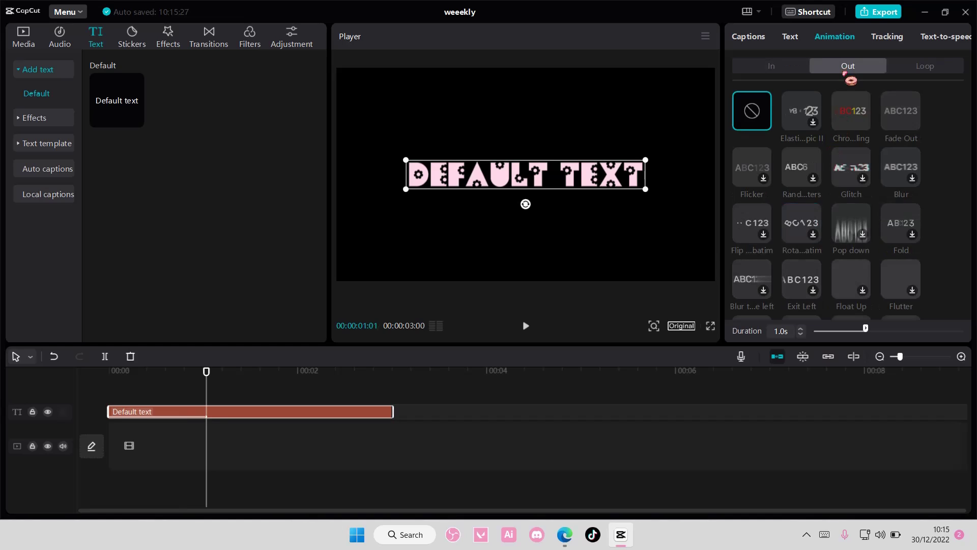
click(851, 174)
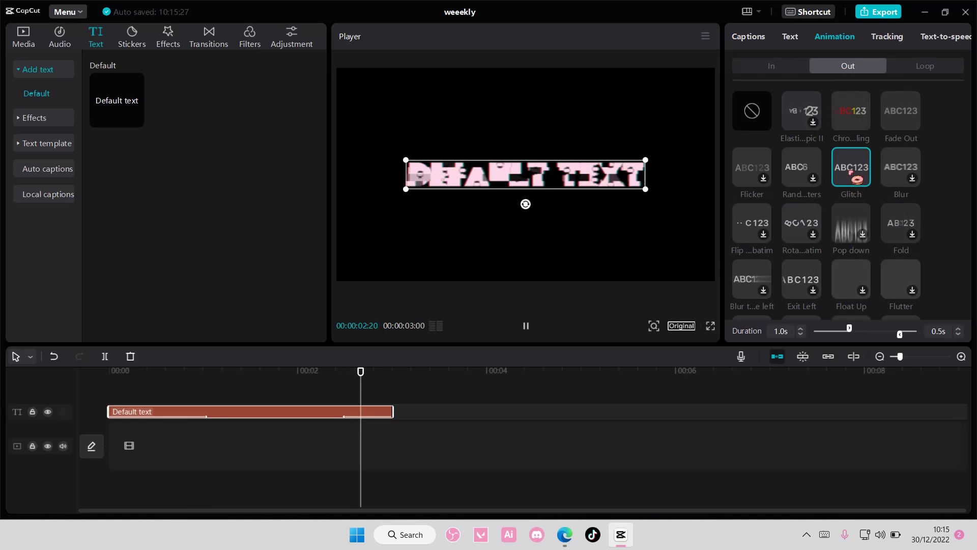
drag(392, 381, 140, 381)
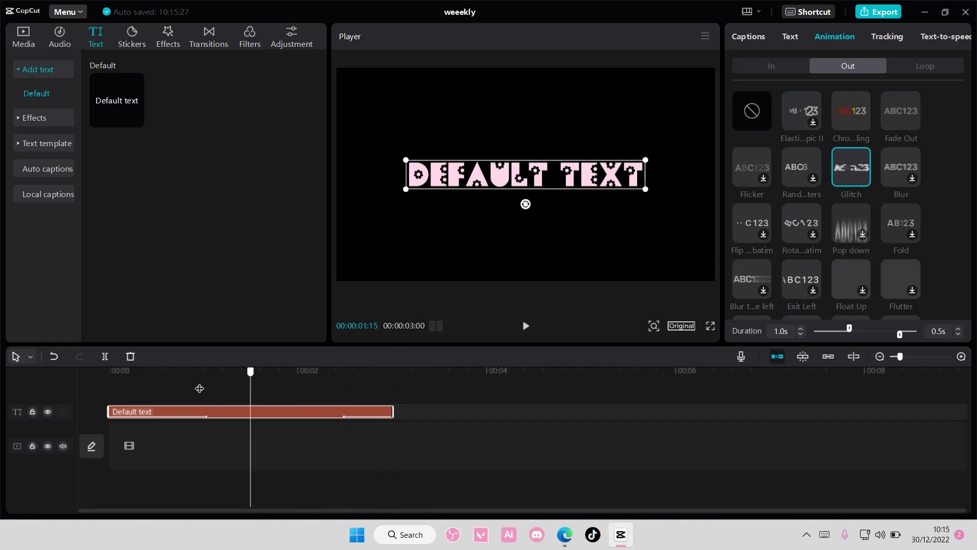
click(932, 70)
scroll(901, 223, down, 3)
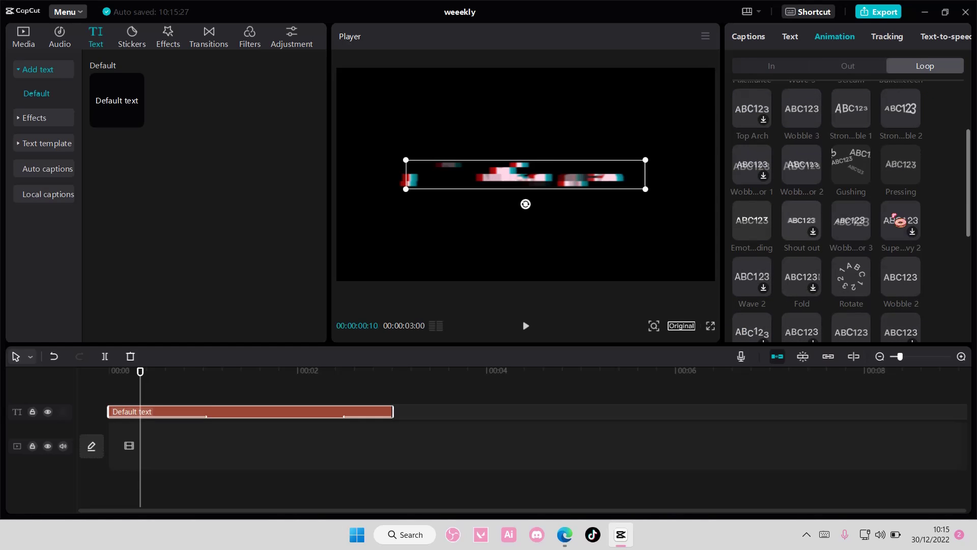
scroll(901, 226, down, 1)
click(902, 222)
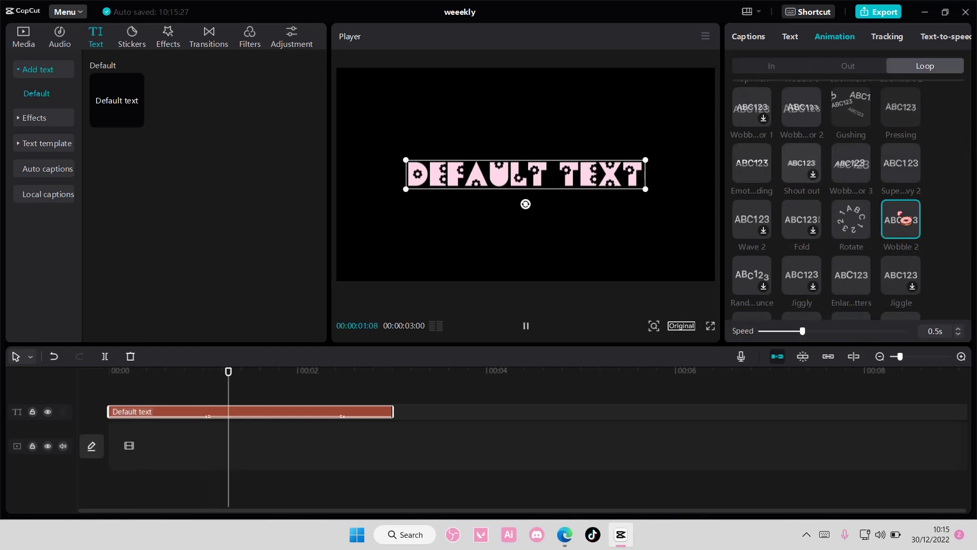
click(755, 269)
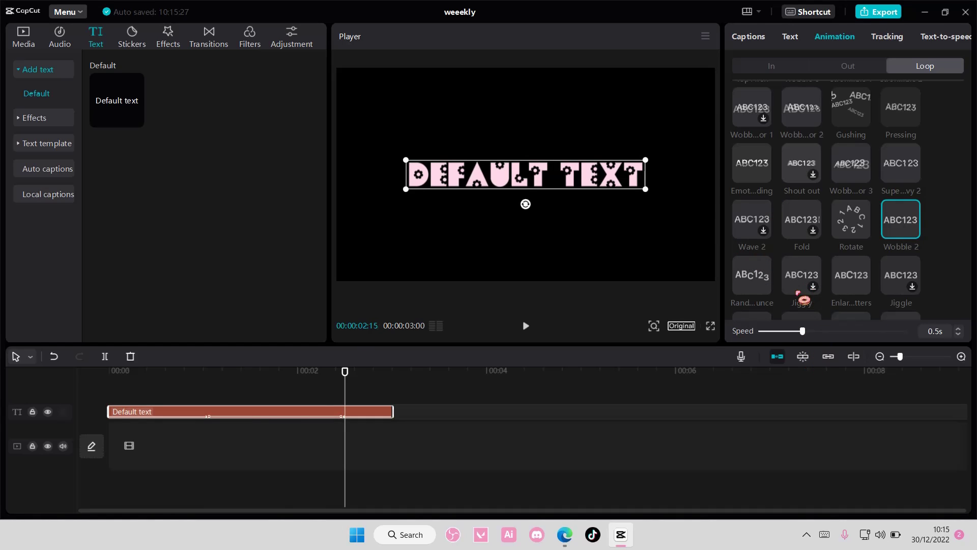
scroll(806, 283, up, 3)
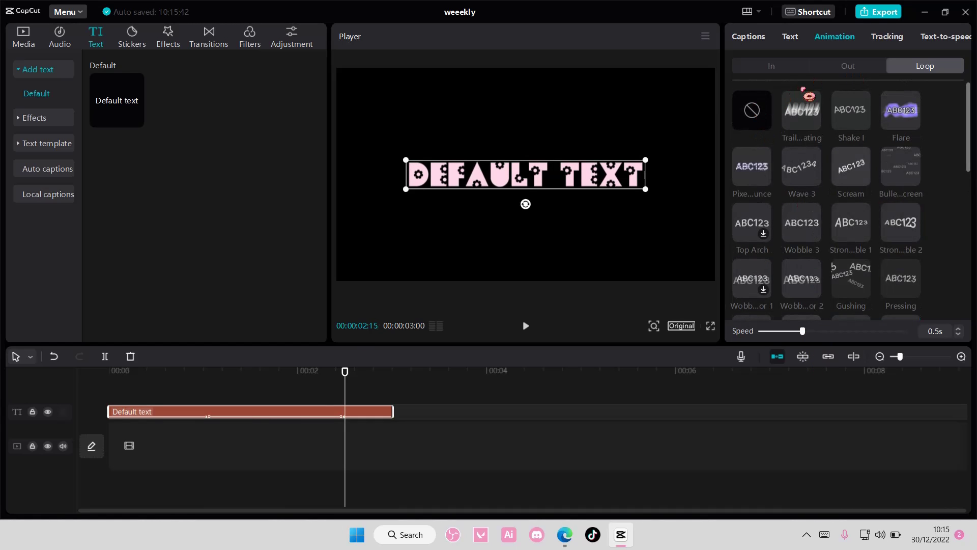
Set the loop, exit and entrance animations to None and rewind to the start
click(764, 111)
click(844, 68)
click(772, 68)
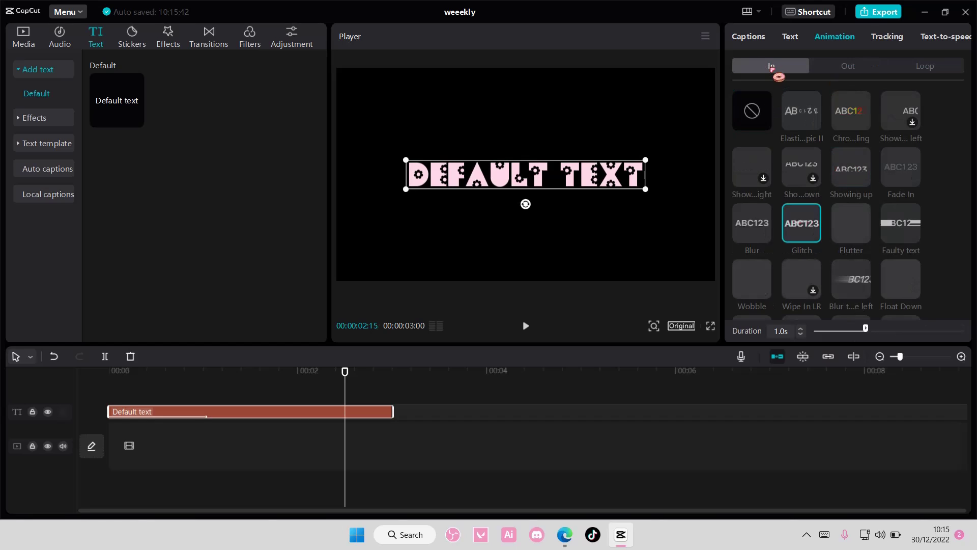
click(767, 118)
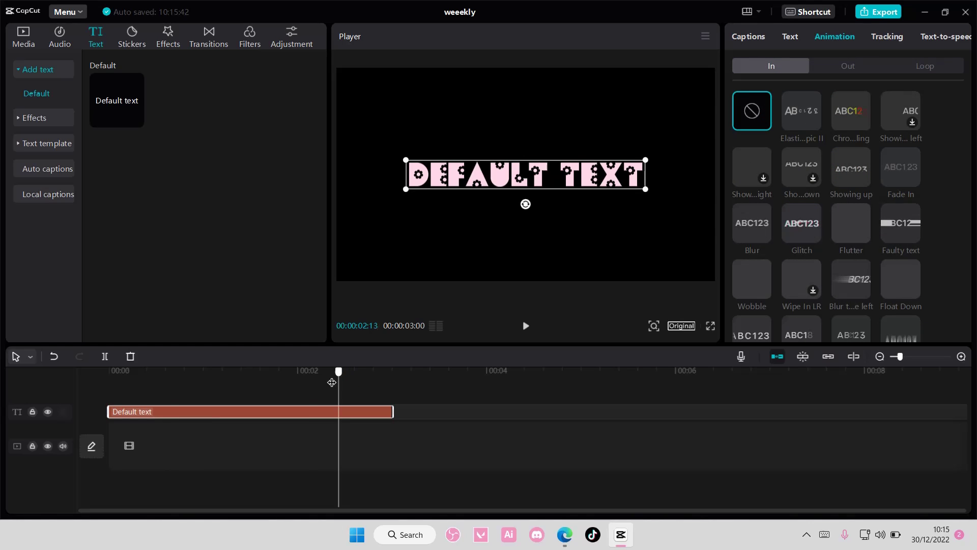
drag(345, 378, 49, 384)
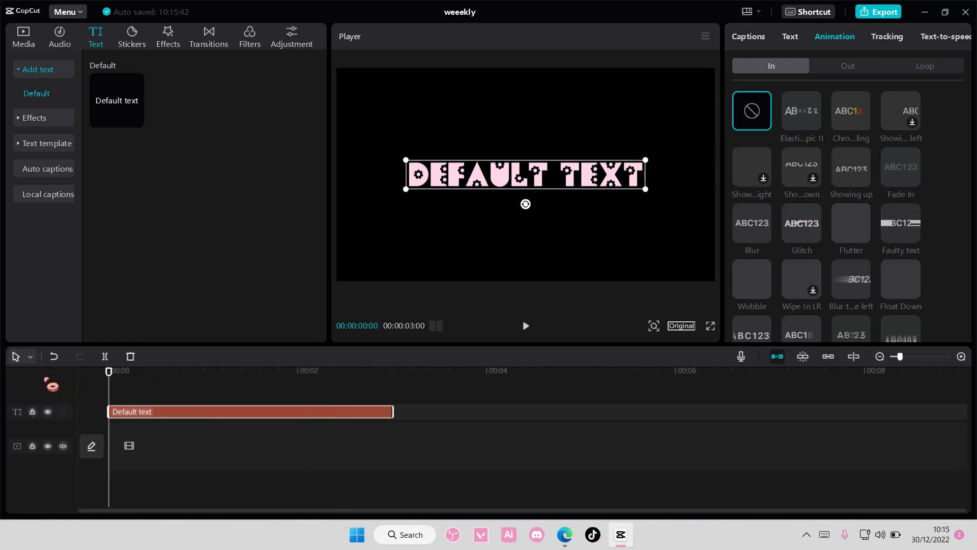
Place the transparent clip from Library > B&W at the timeline start
click(29, 46)
click(34, 118)
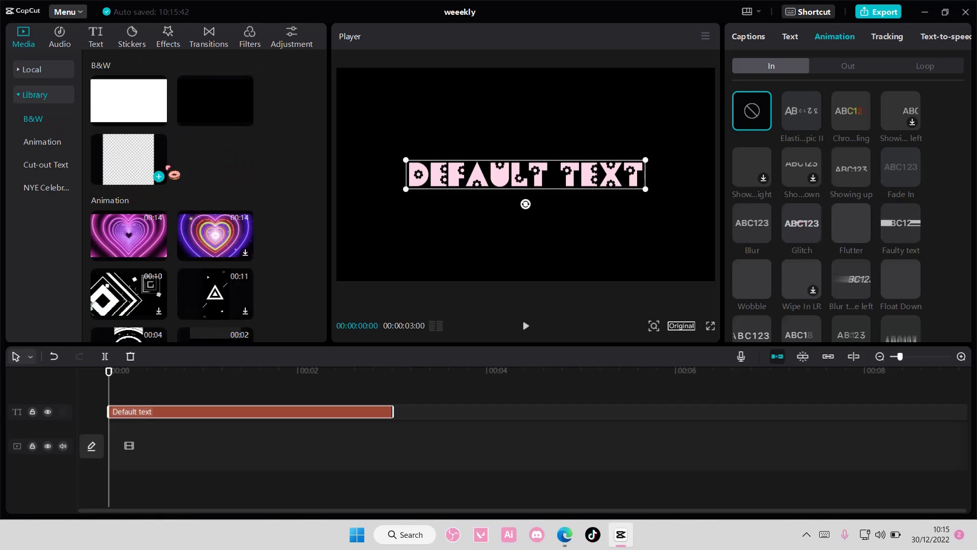
mouse_move(160, 181)
mouse_down()
mouse_move(139, 443)
mouse_move(560, 459)
mouse_up()
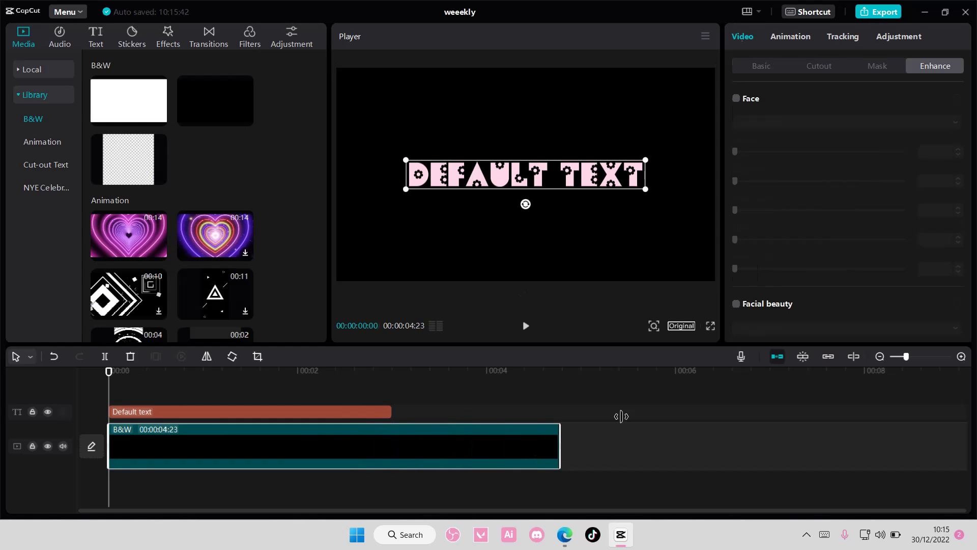
Stretch the text and transparent clips to about 20 seconds
drag(391, 411, 711, 412)
click(880, 357)
click(880, 357)
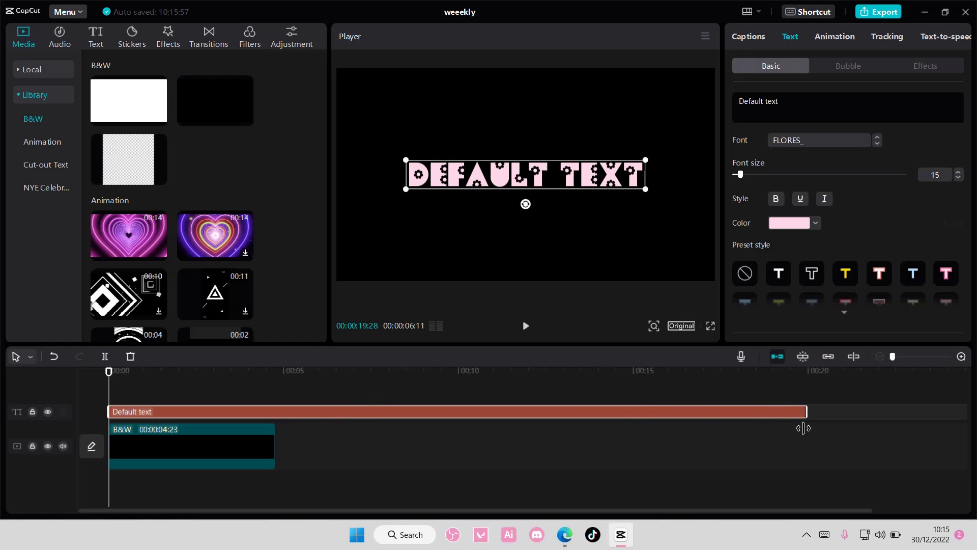
drag(333, 412, 816, 412)
mouse_move(273, 454)
mouse_down()
mouse_move(812, 455)
mouse_move(710, 414)
mouse_up()
click(852, 468)
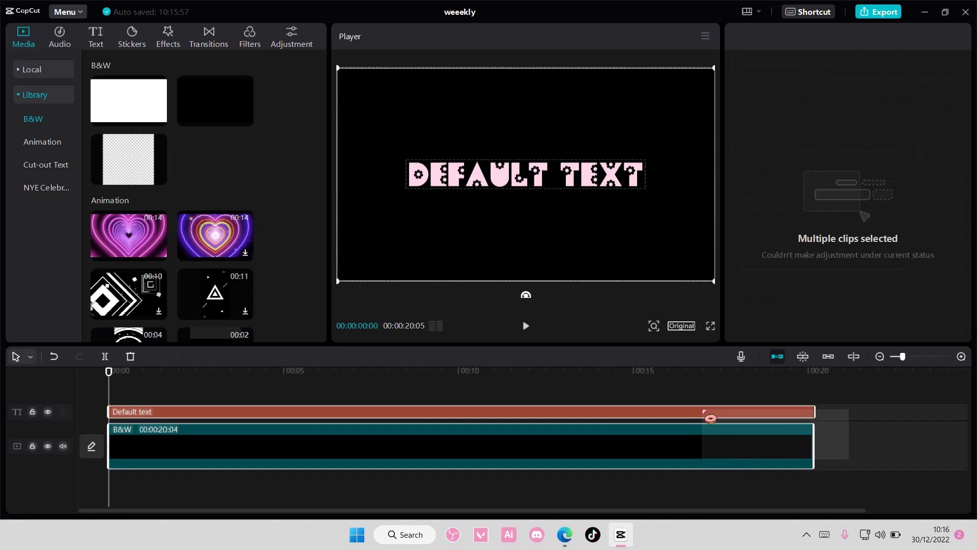
Combine the title and background into a compound clip with a 12.9-second Wave slide combo
right_click(707, 447)
click(726, 454)
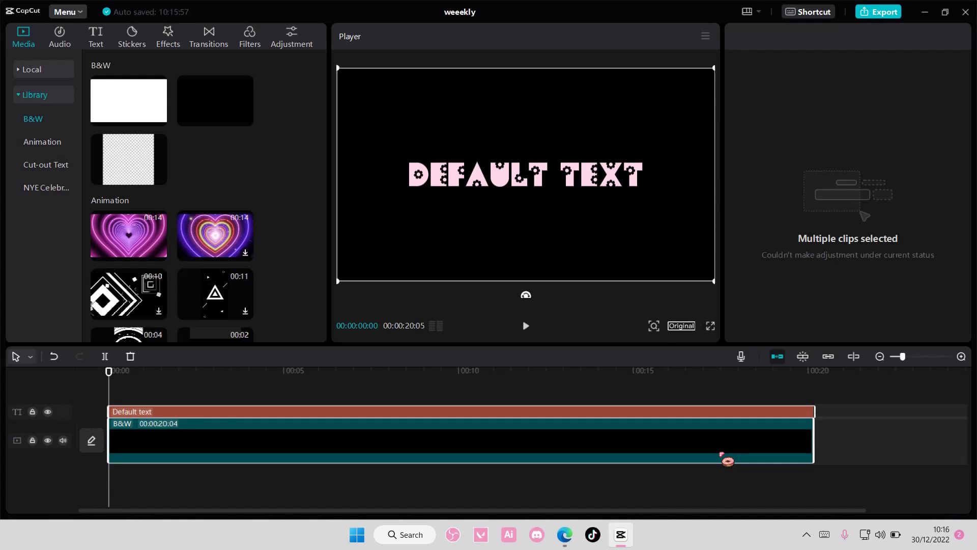
click(853, 43)
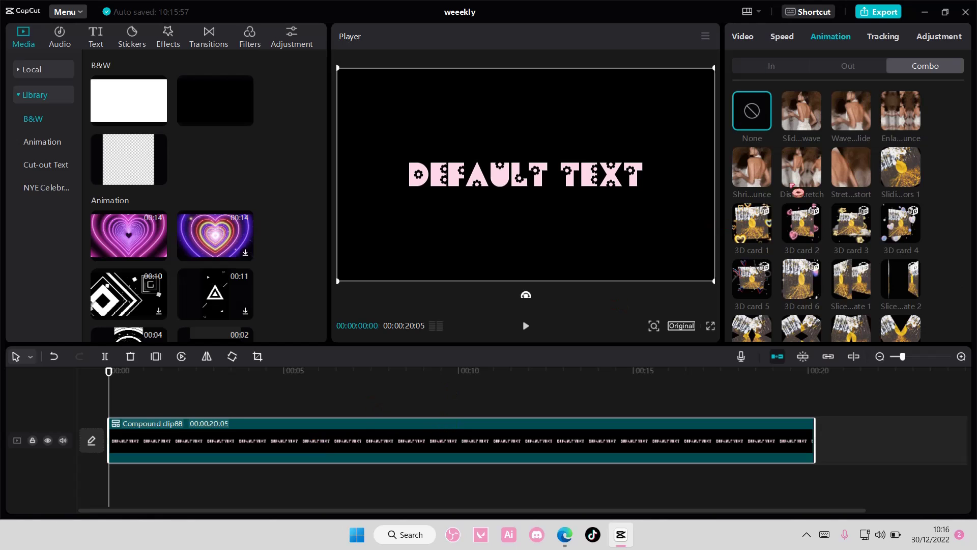
click(851, 111)
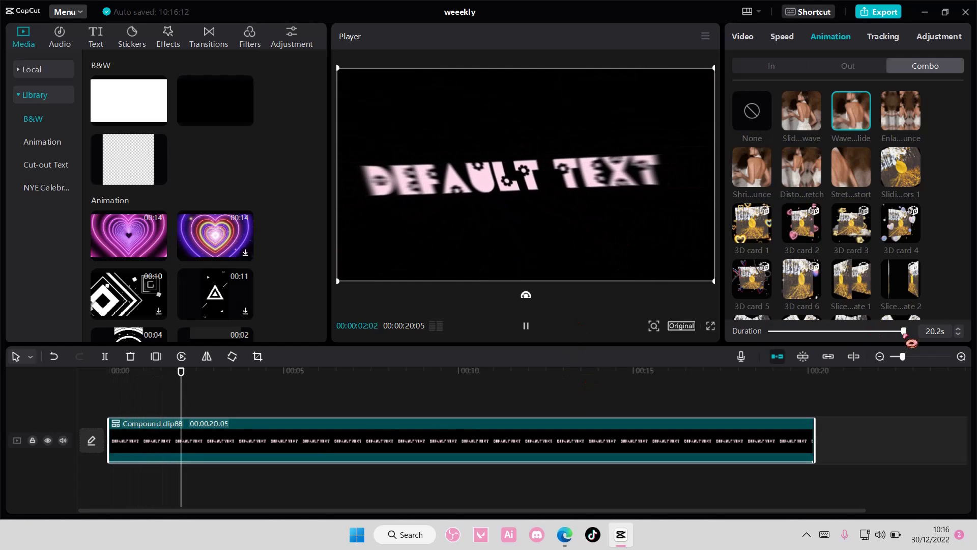
mouse_move(905, 331)
mouse_down()
mouse_move(855, 332)
mouse_move(832, 348)
mouse_up()
Give the compound clip a 4.3-second Stretch distort combo and pause the preview
click(830, 345)
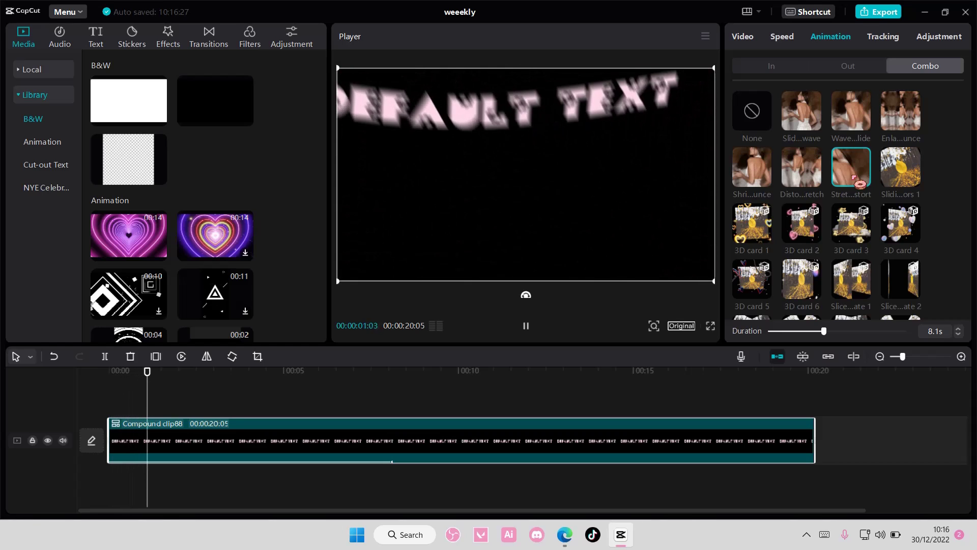
drag(824, 331, 797, 330)
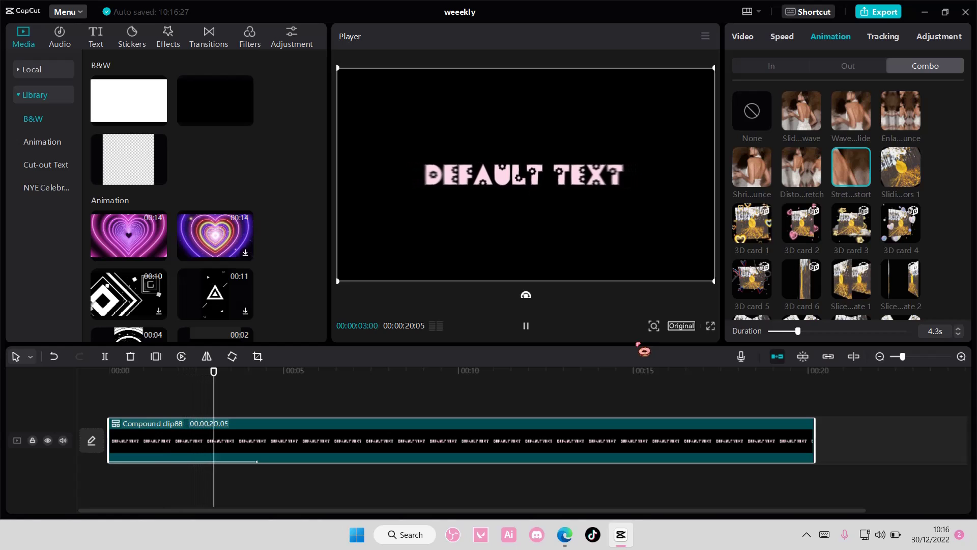
key(space)
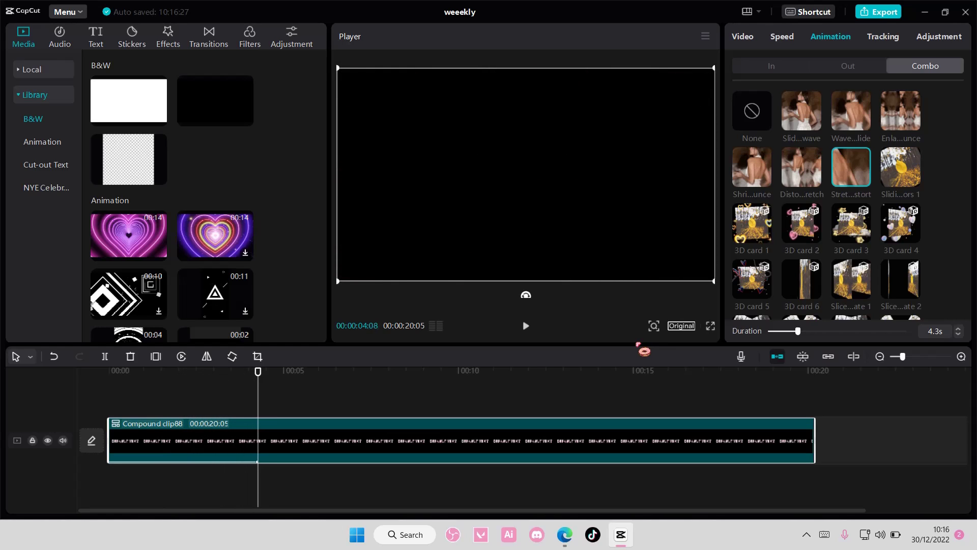